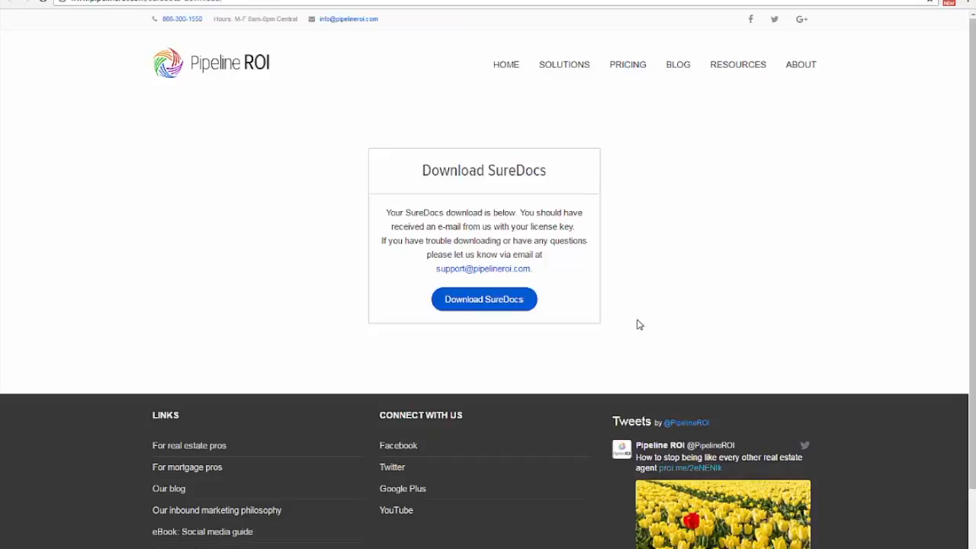
Download the SureDocs installer from the Pipeline ROI page and launch the downloaded setup file.
left_click(473, 302)
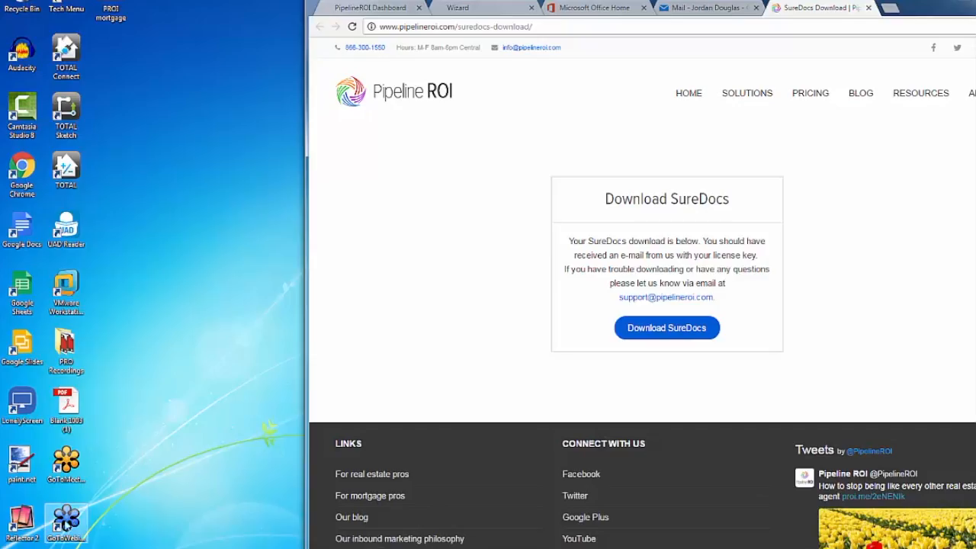
left_click(471, 305)
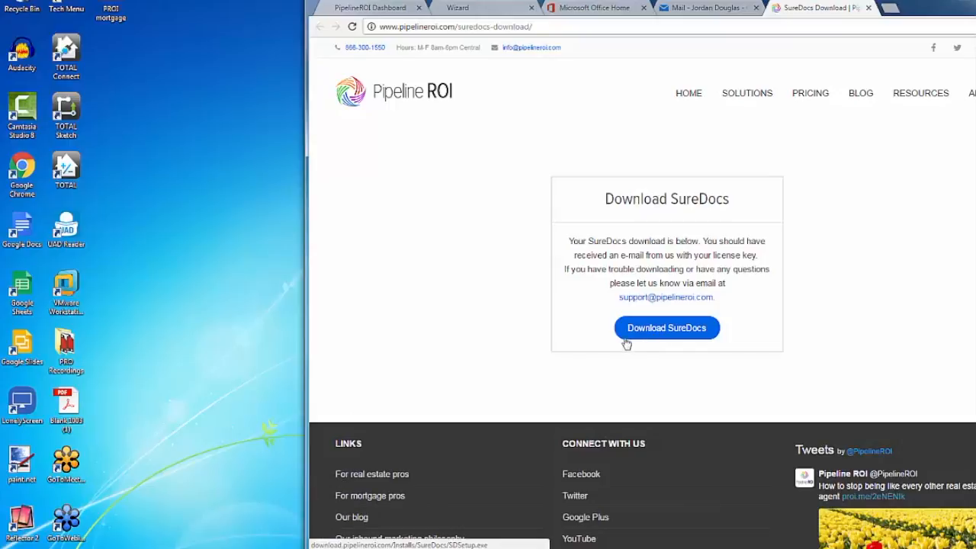
scroll(458, 401, "down", 2)
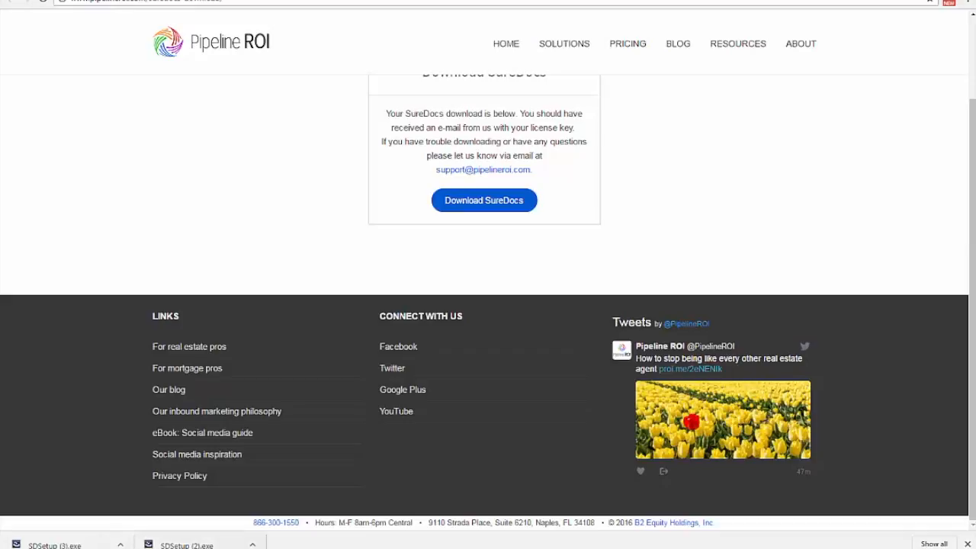
left_click(53, 544)
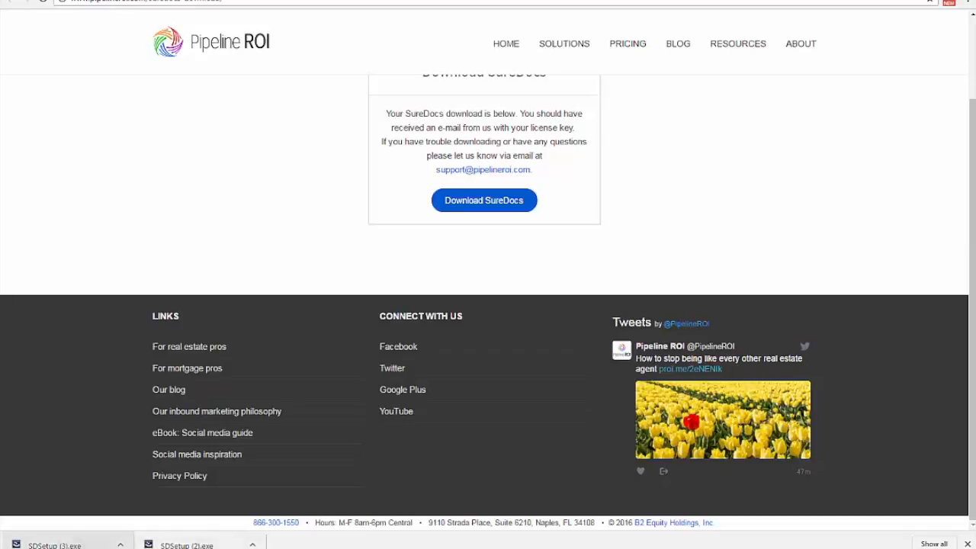
left_click(521, 280)
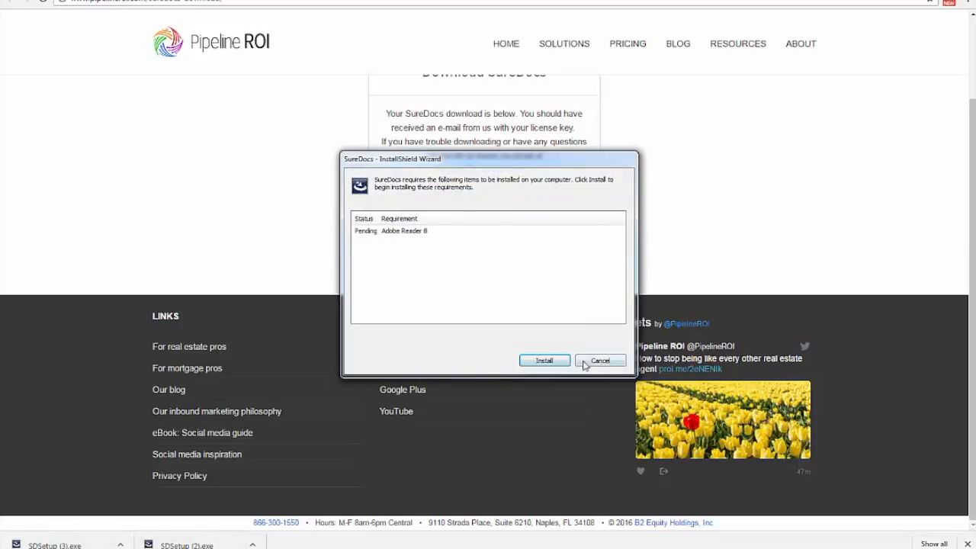
Install SureDocs with its Adobe Reader 8 requirement, agreeing to the license terms and keeping the default destination folder.
left_click(547, 362)
left_click(596, 309)
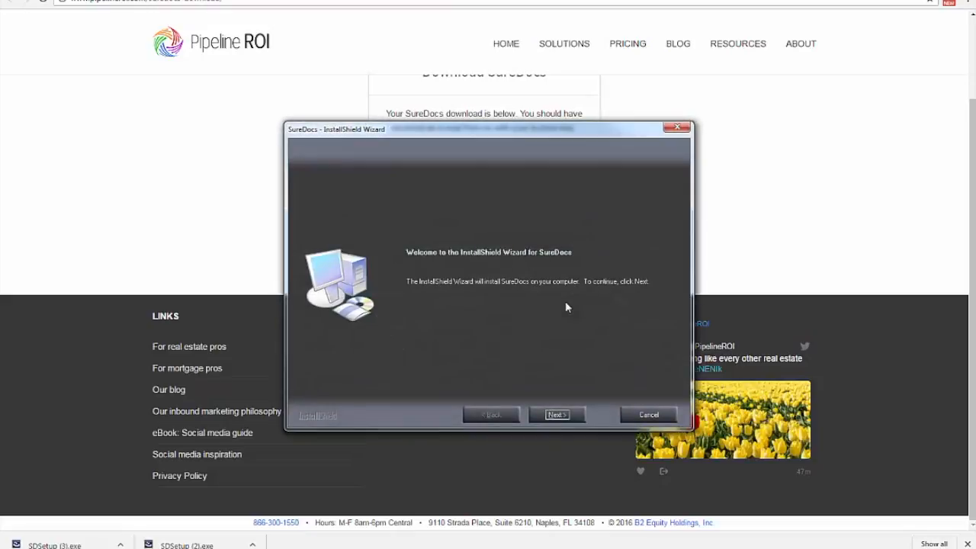
left_click(559, 416)
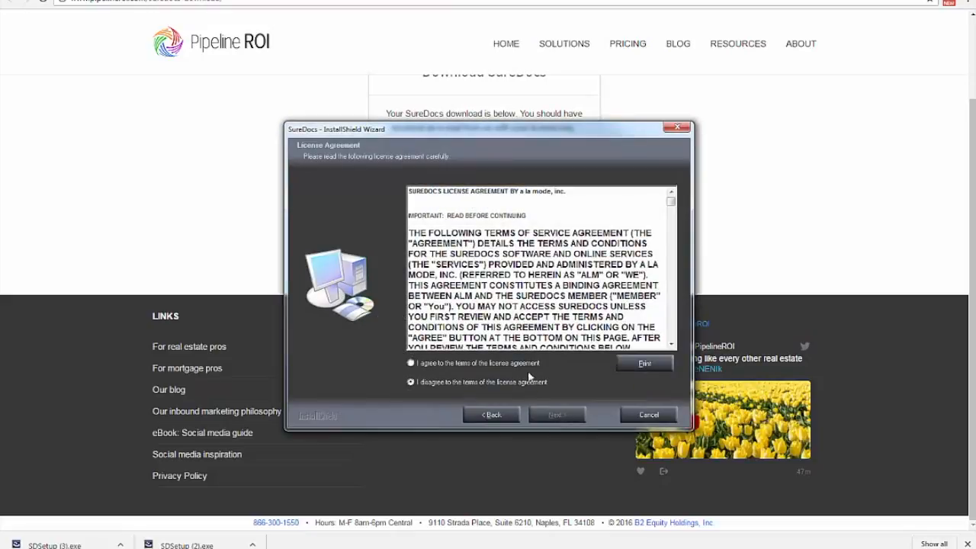
left_click(437, 365)
left_click(565, 422)
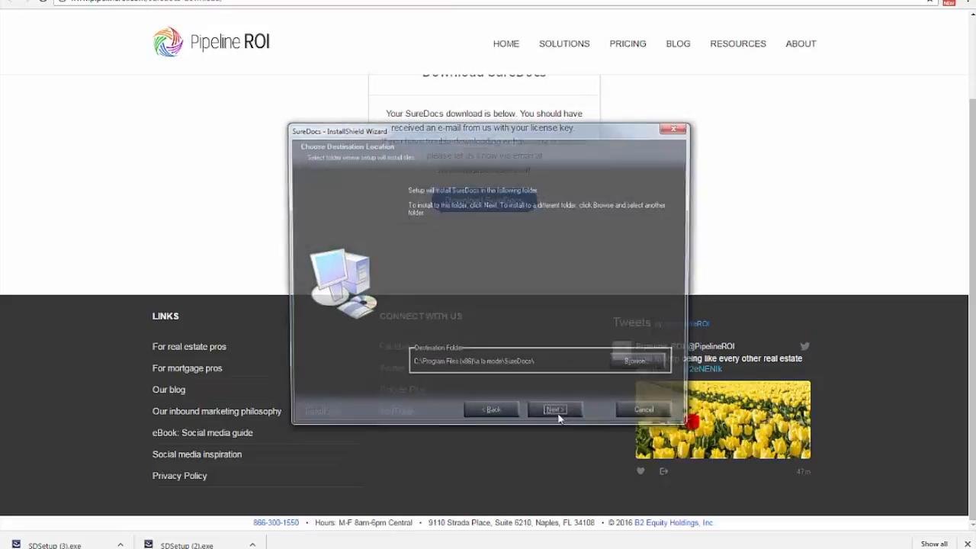
left_click(557, 414)
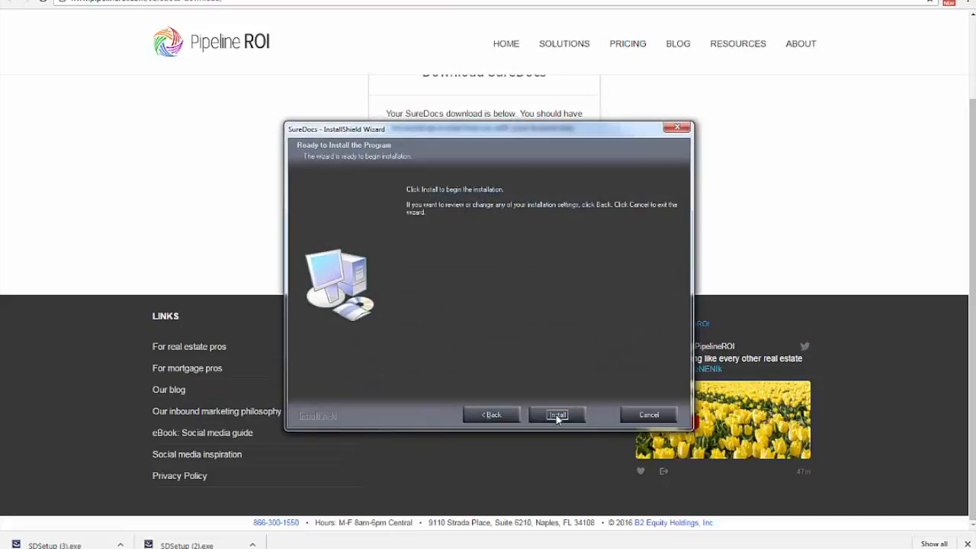
left_click(558, 416)
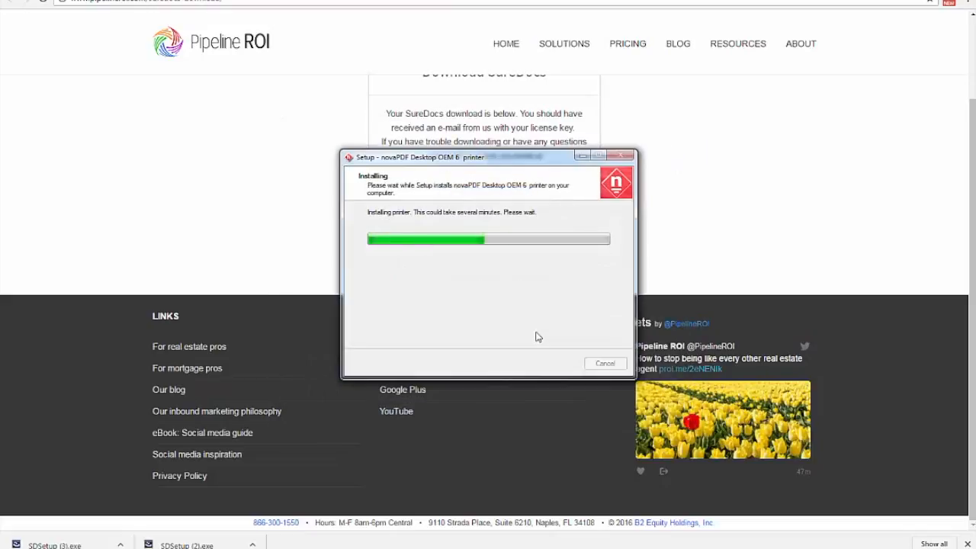
left_click(564, 417)
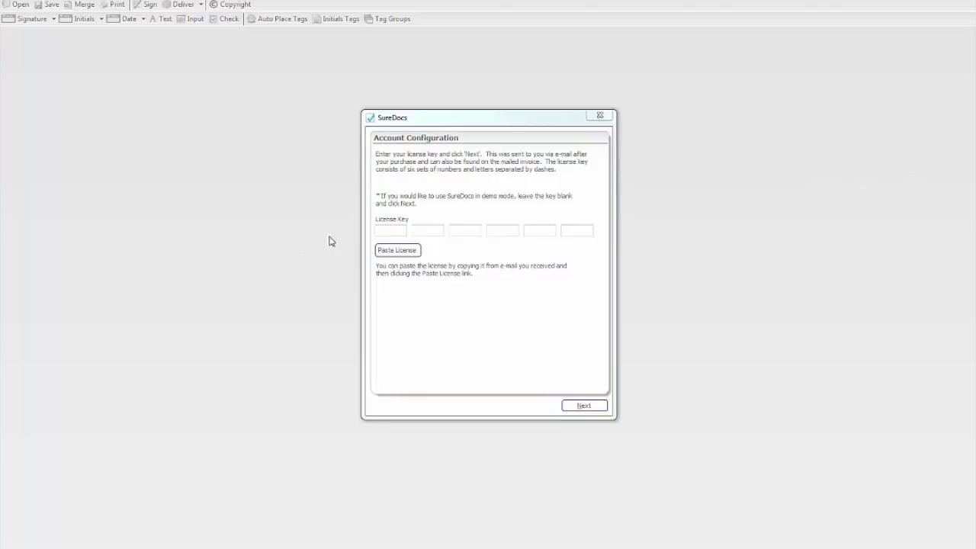
Paste the license key and complete the SureDocs activation with the existing a la mode login.
left_click(391, 229)
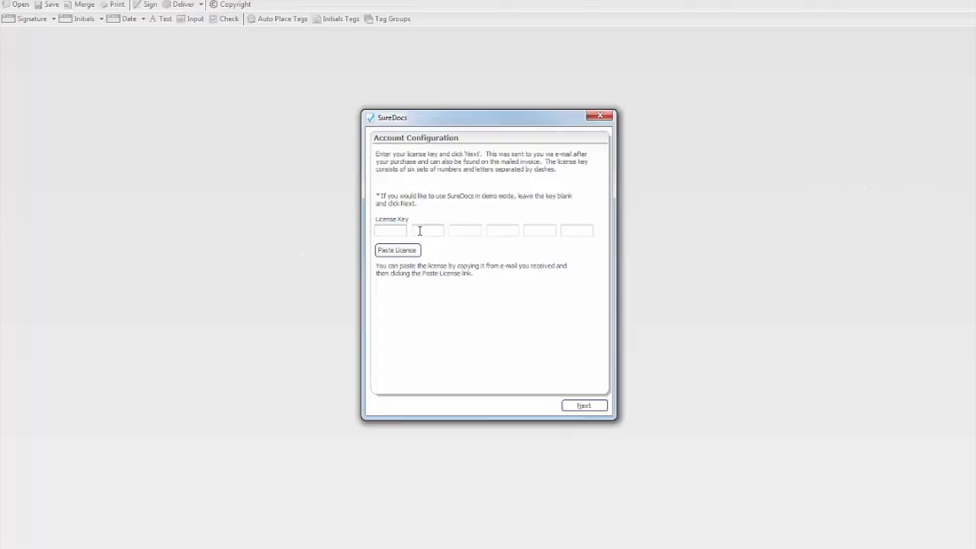
key("ctrl+v")
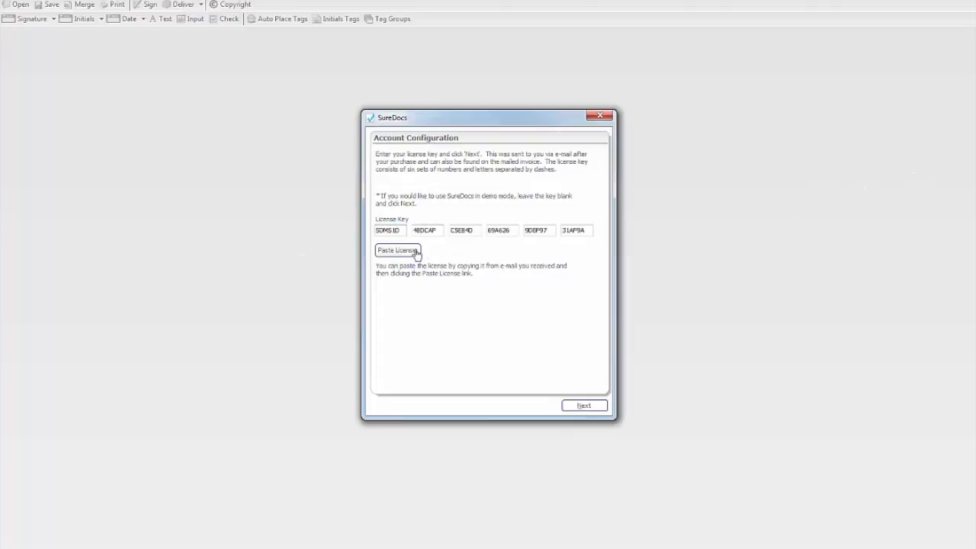
left_click(584, 405)
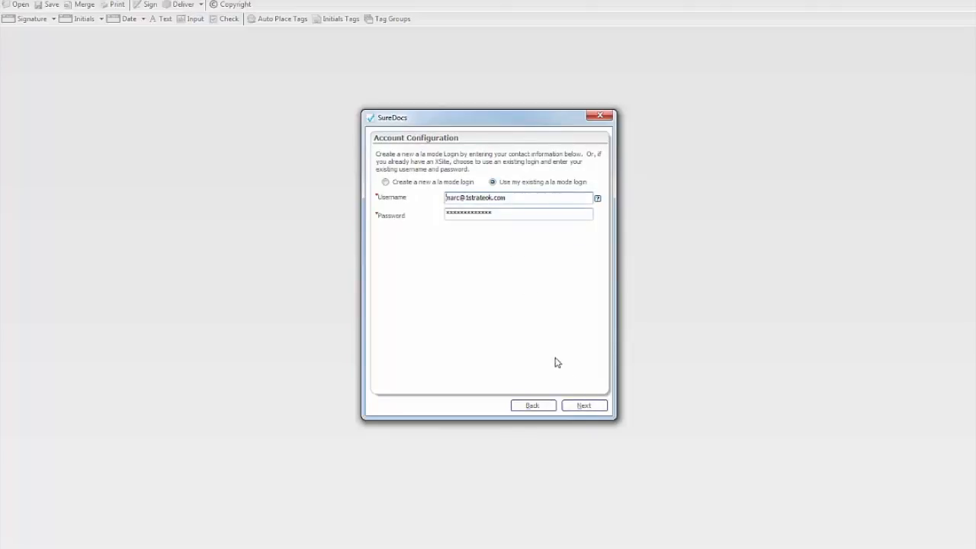
left_click(584, 406)
left_click(584, 407)
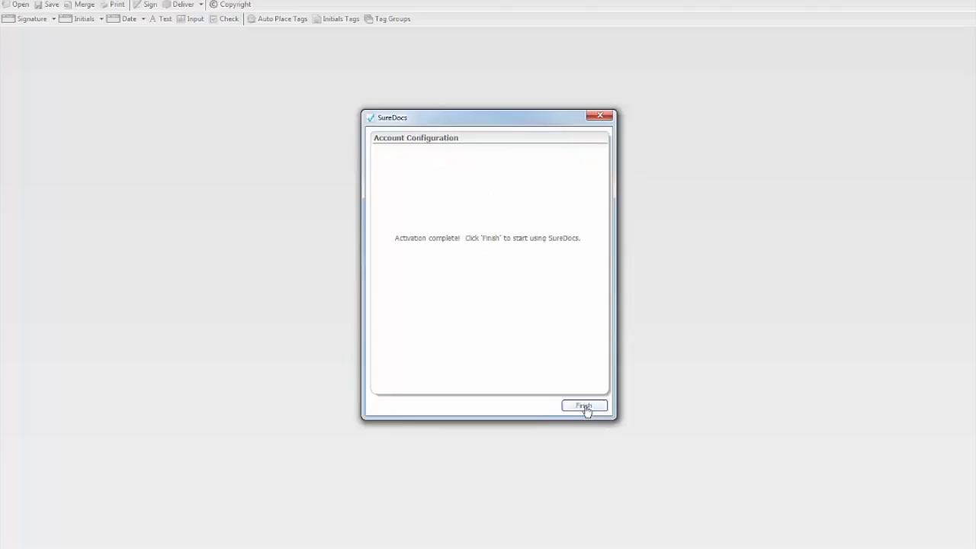
left_click(584, 406)
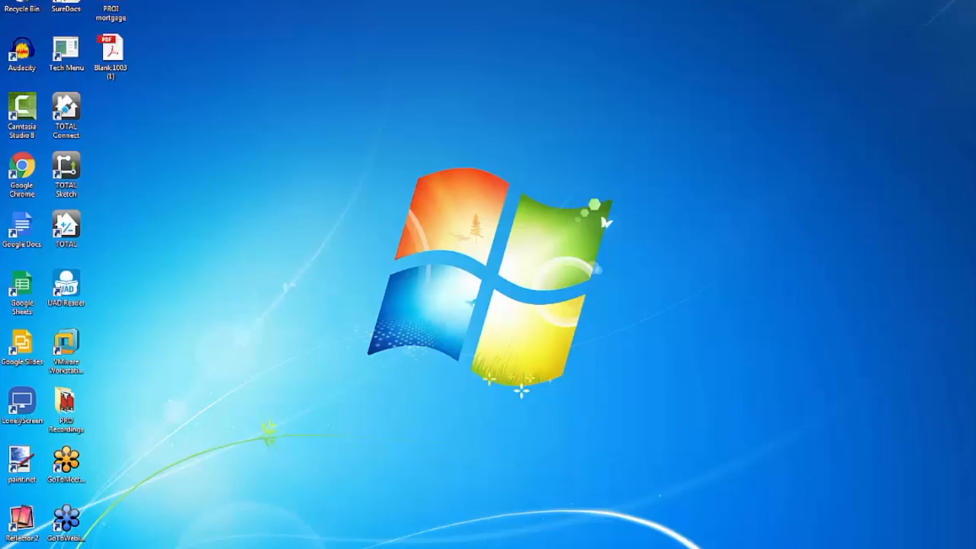
Launch SureDocs from the SureDocs folder among the installed Windows programs.
left_click(14, 547)
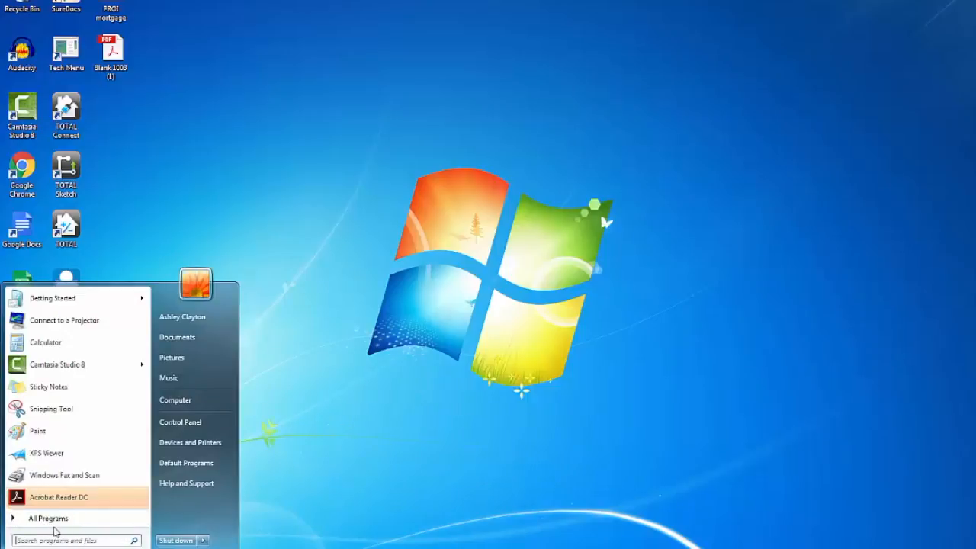
left_click(42, 519)
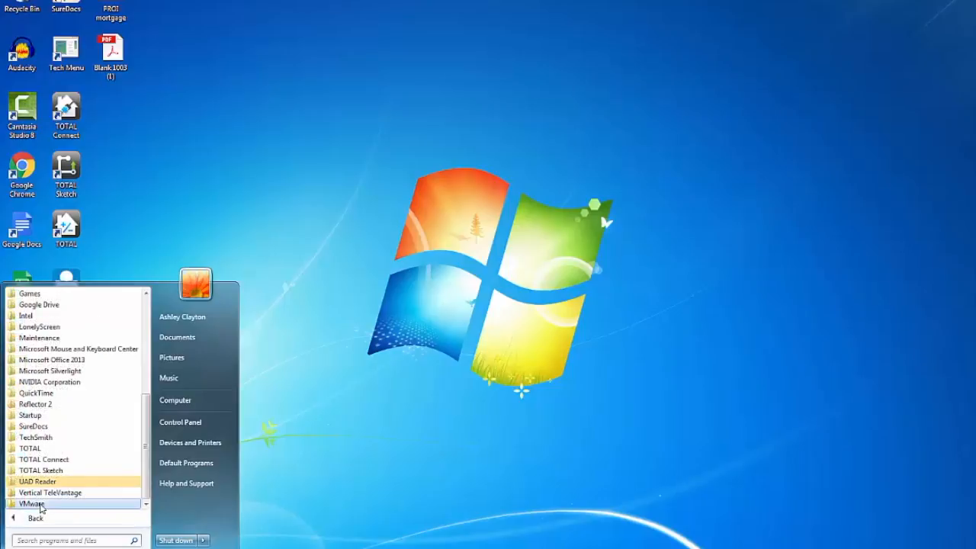
left_click(34, 428)
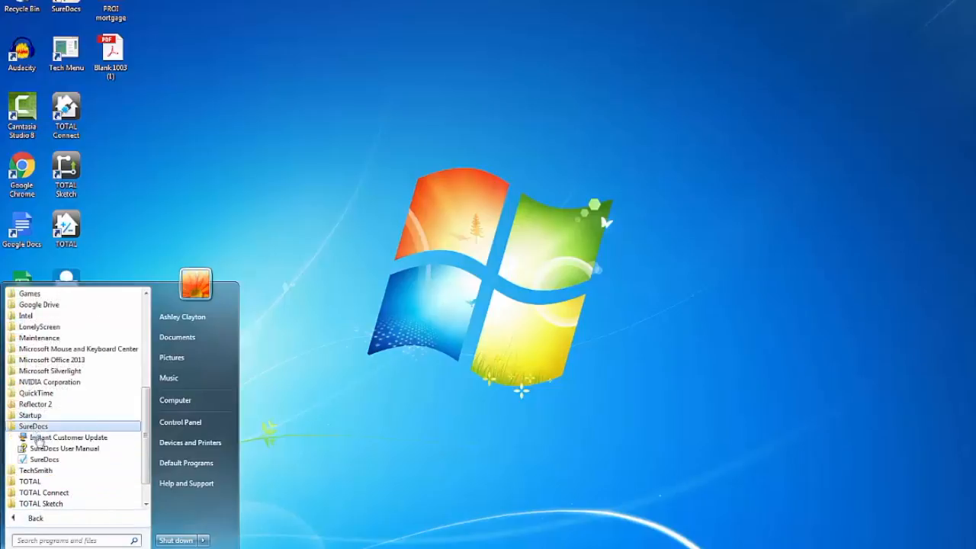
left_click(46, 460)
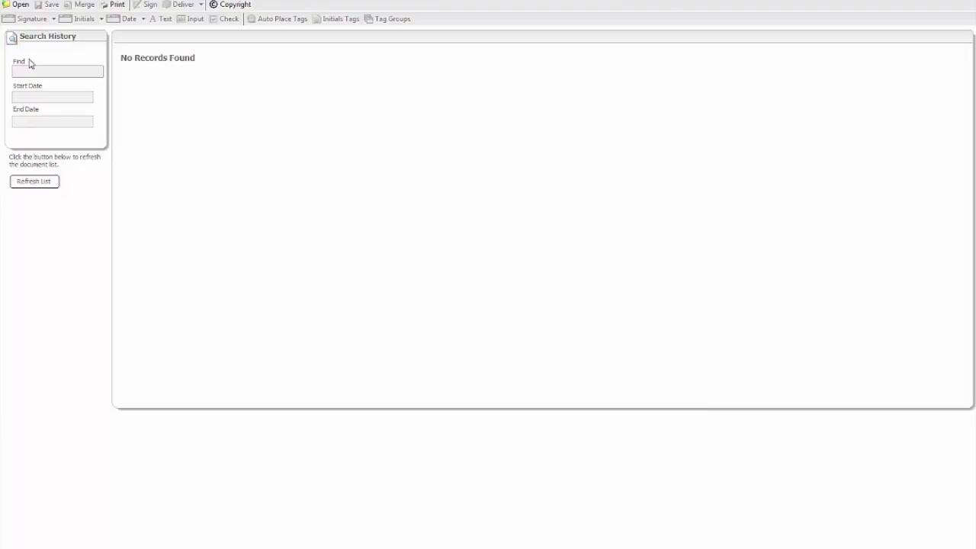
Open the PDF file Blank 1003 (1) from the Desktop folder.
left_click(18, 5)
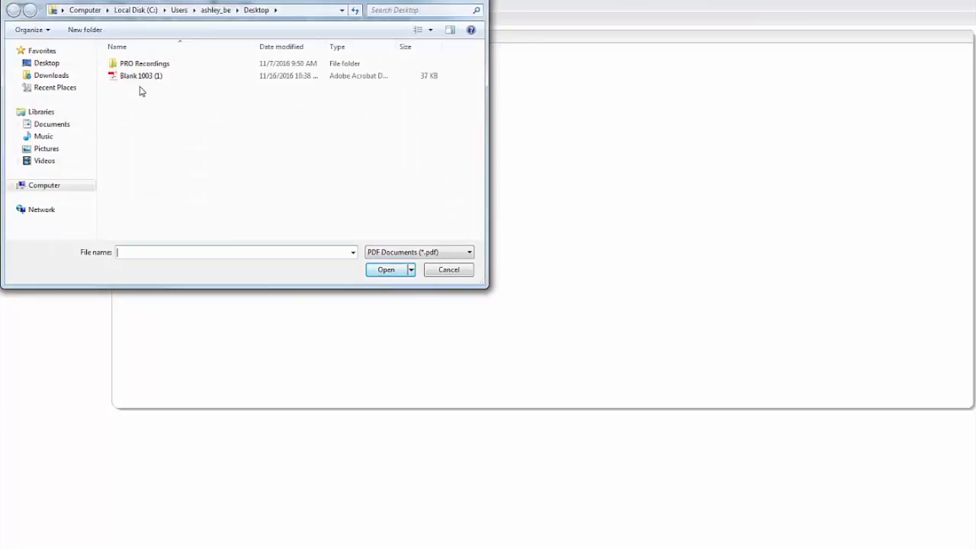
left_click(138, 80)
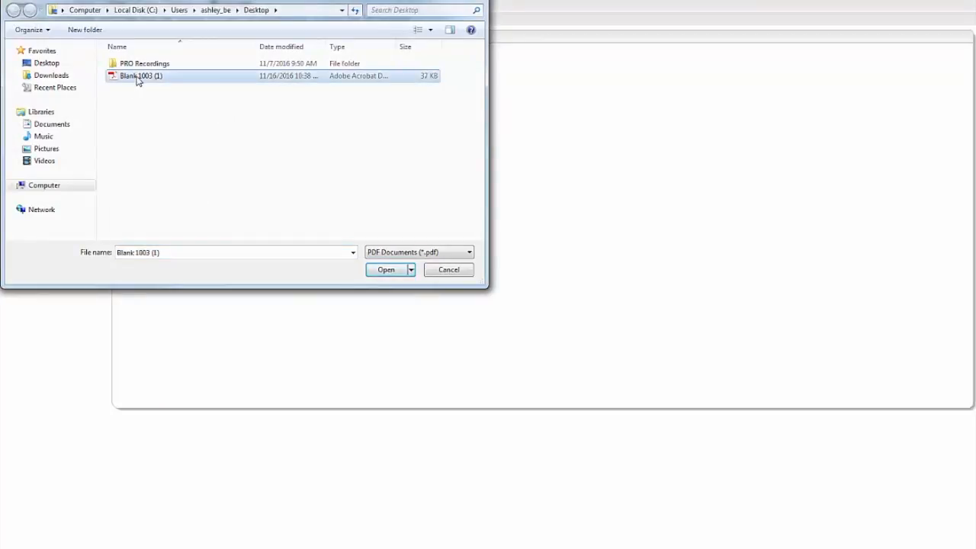
left_click(386, 272)
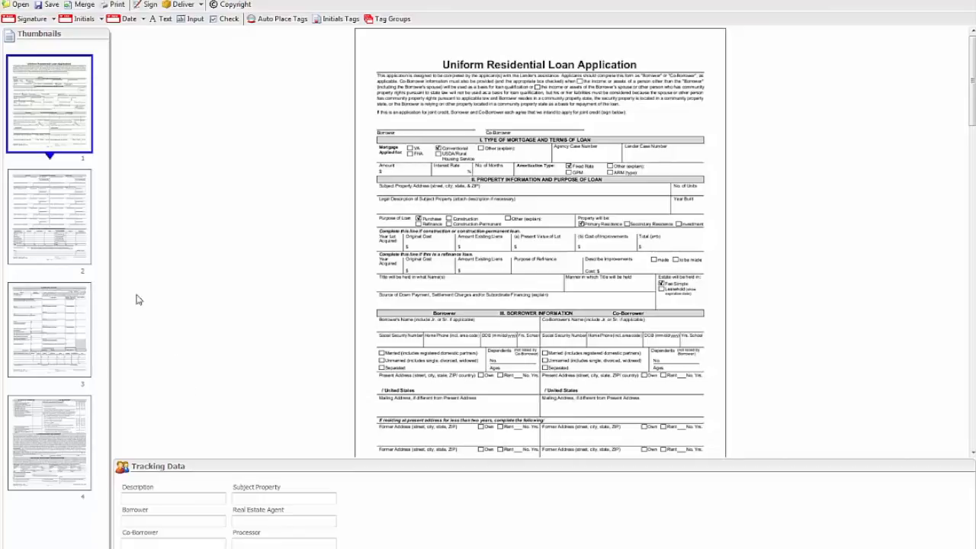
Auto place signature, date and initials tags for the Borrower and Co-Borrower, leaving out the Broker and Loan Officer.
left_click(61, 448)
left_click_drag(58, 190, 63, 464)
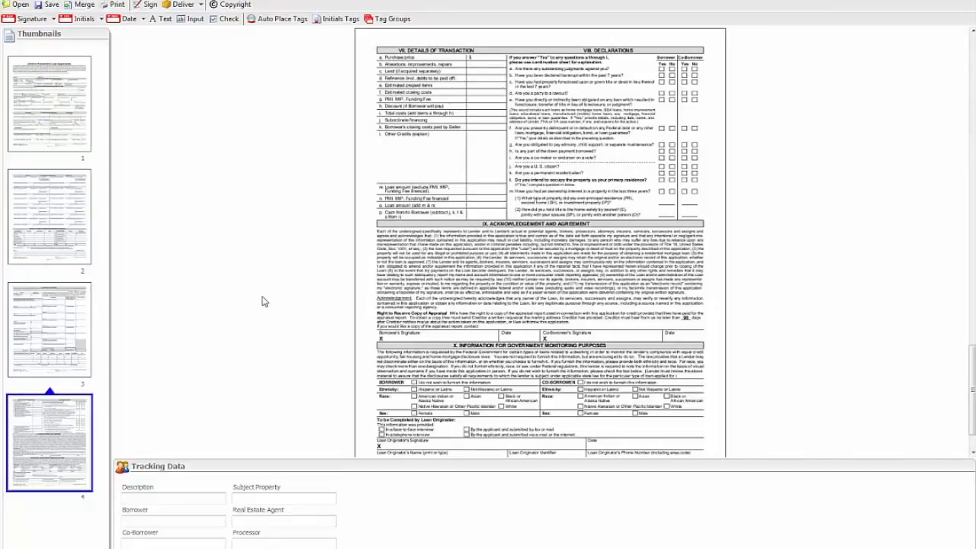
scroll(165, 333, "up", 10)
scroll(175, 327, "up", 8)
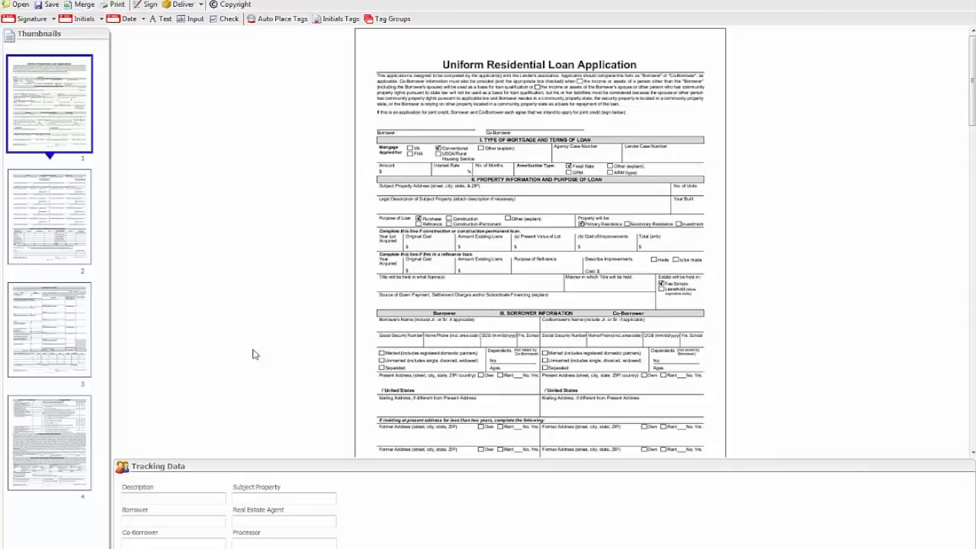
left_click(269, 21)
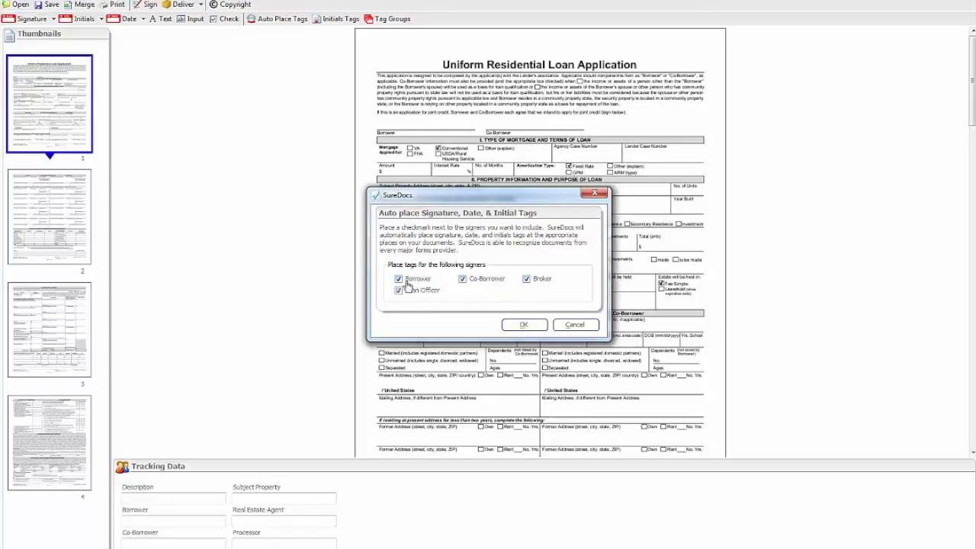
left_click(527, 279)
left_click(399, 291)
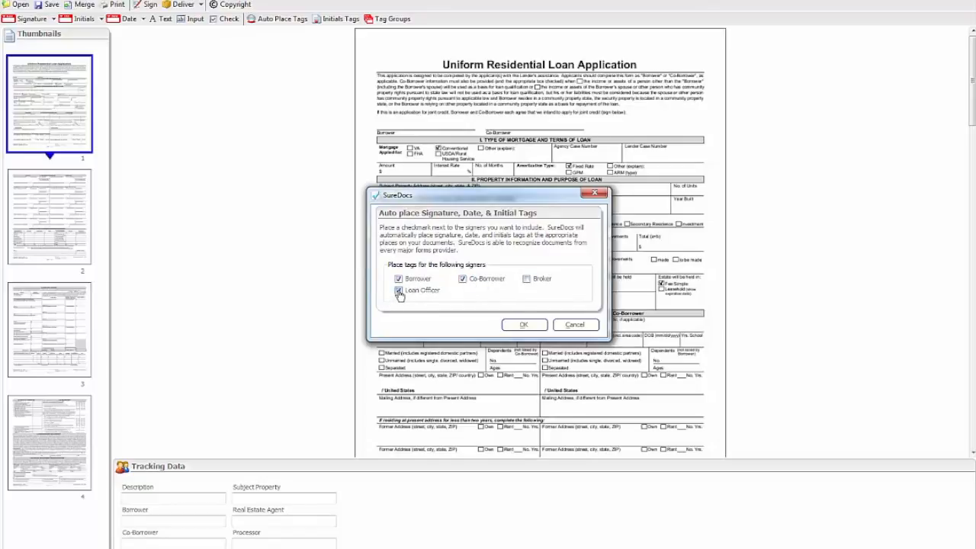
left_click(523, 325)
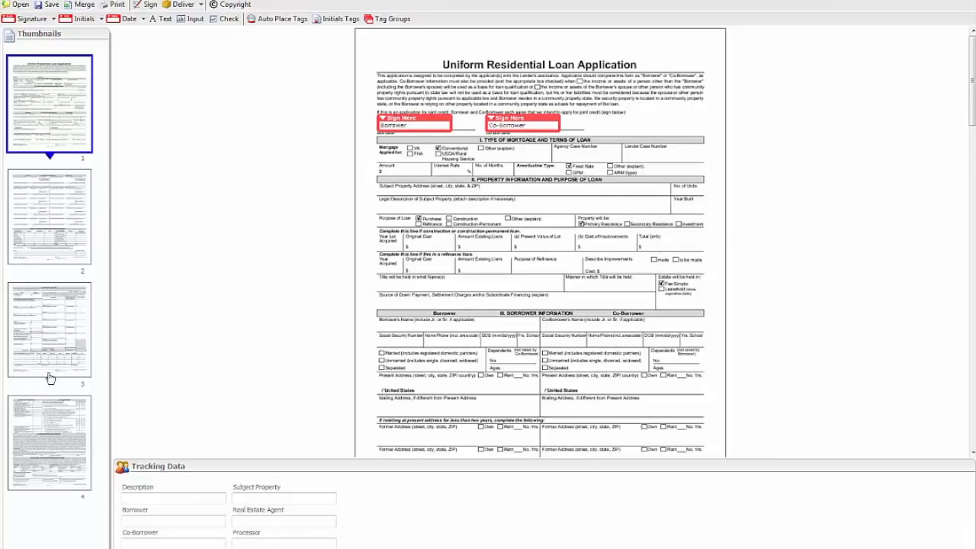
Examine the automatically placed signature, initials and date tags through all pages of the loan application.
scroll(867, 220, "down", 5)
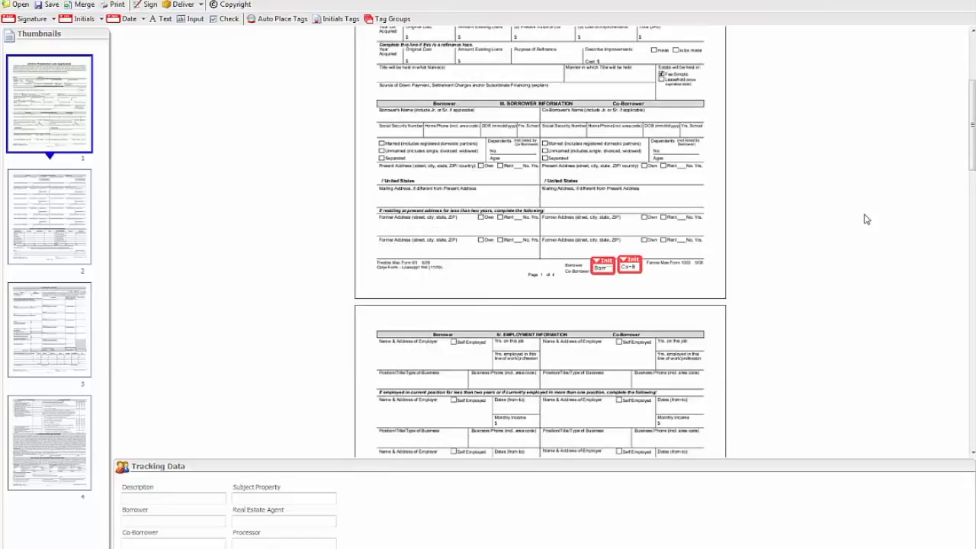
scroll(867, 221, "down", 10)
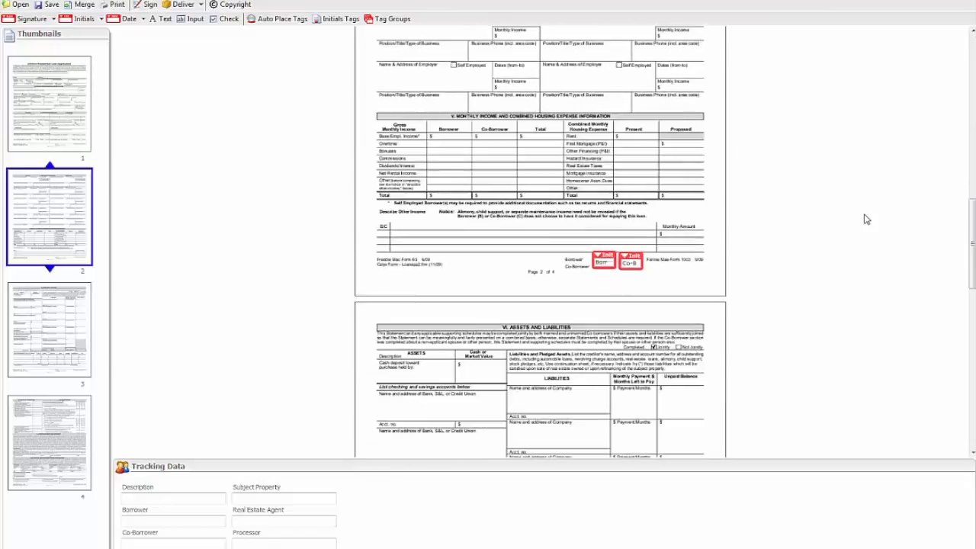
scroll(868, 220, "down", 15)
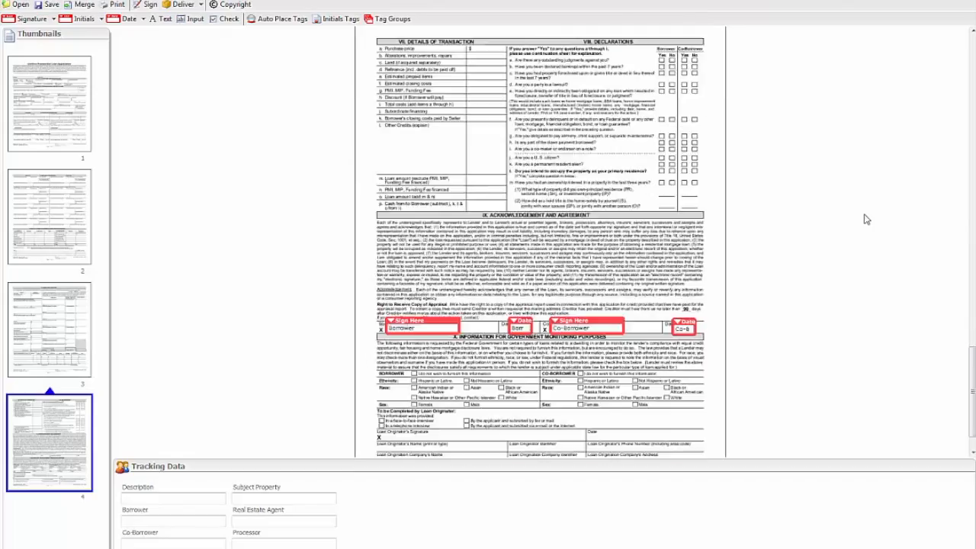
scroll(866, 219, "up", 20)
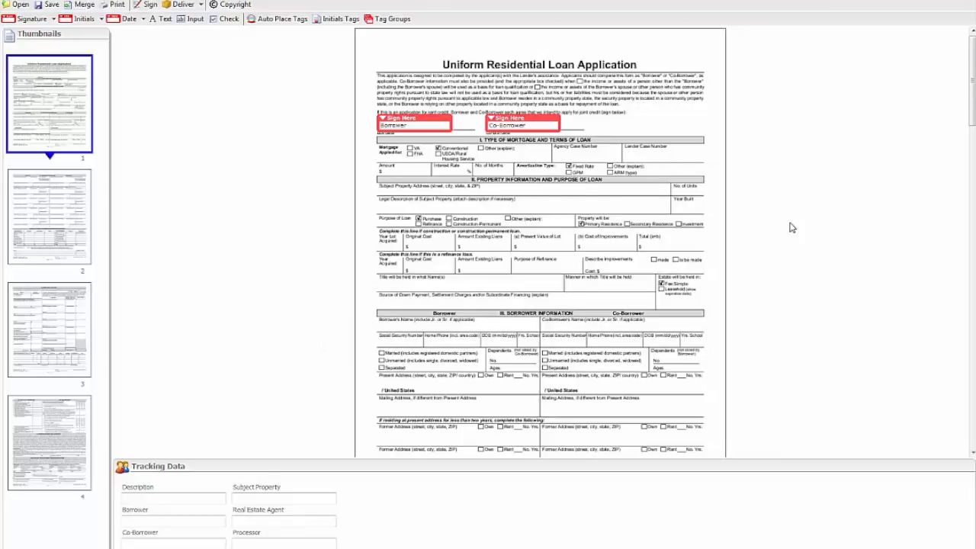
Add a Borrower signature tag on page 1 over the field for the names in which title will be held.
scroll(793, 227, "down", 3)
scroll(792, 227, "up", 2)
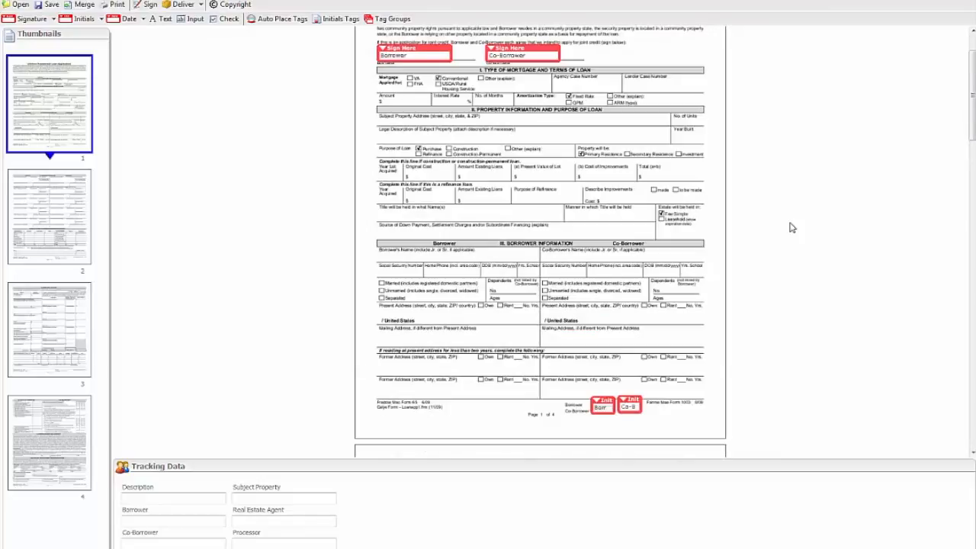
left_click(53, 19)
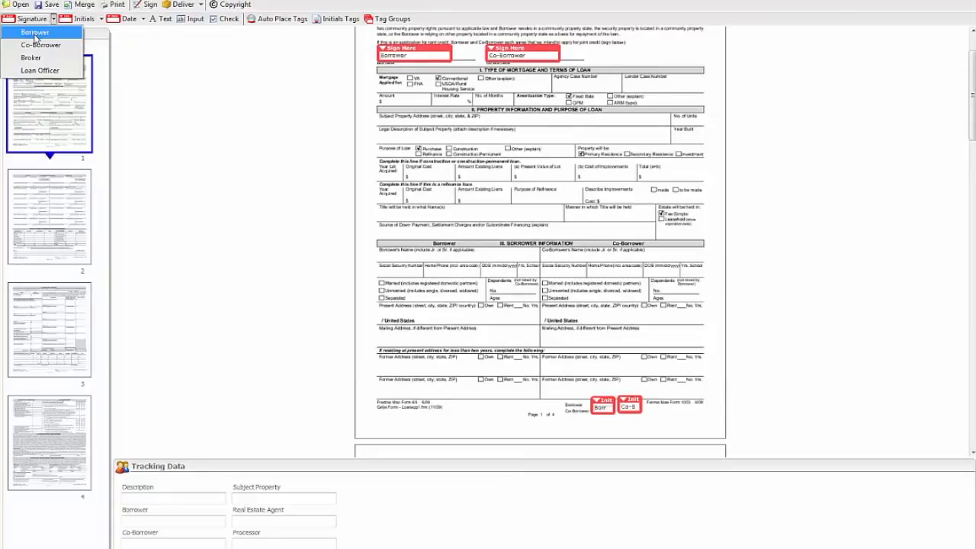
left_click(35, 34)
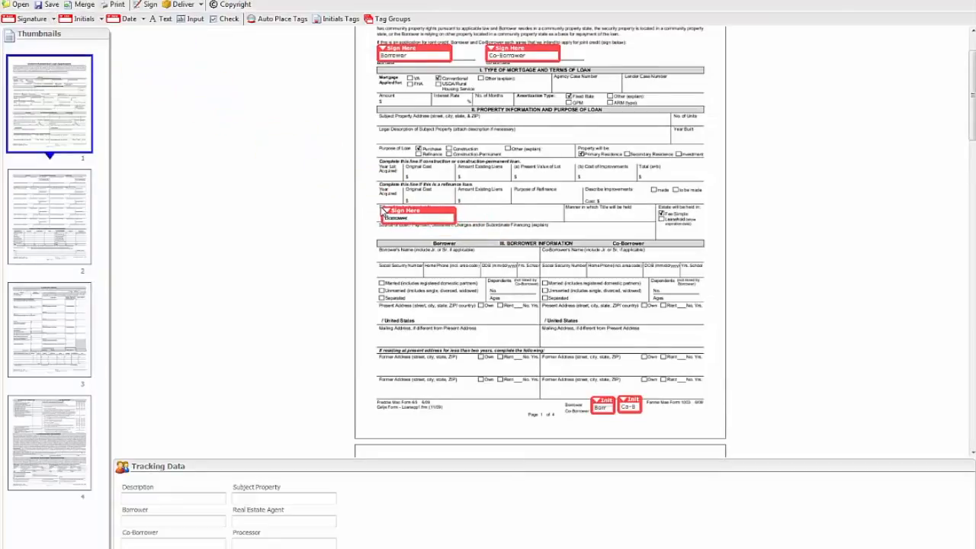
left_click(383, 213)
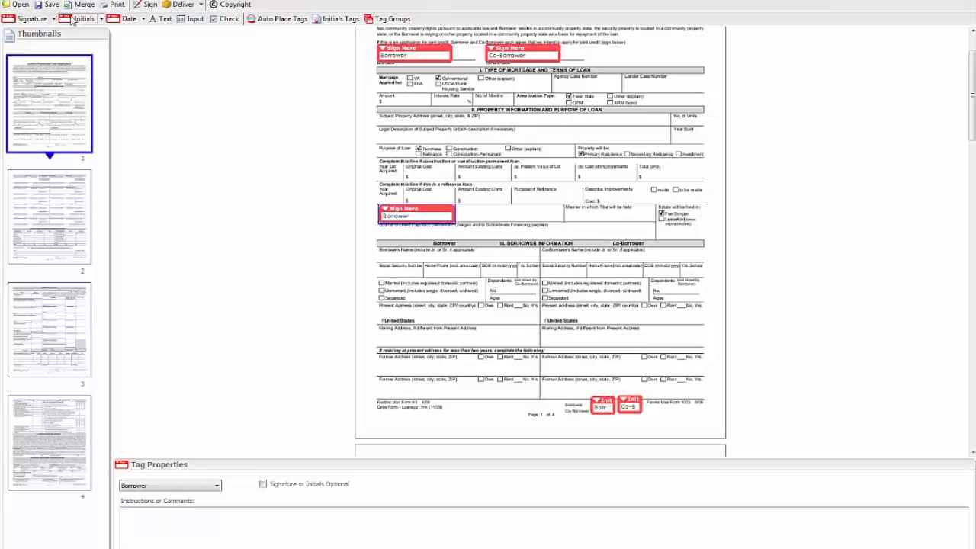
Add a Borrower initials tag beside the new signature tag on page 1 and a Borrower date tag just below it.
left_click(101, 18)
left_click(94, 34)
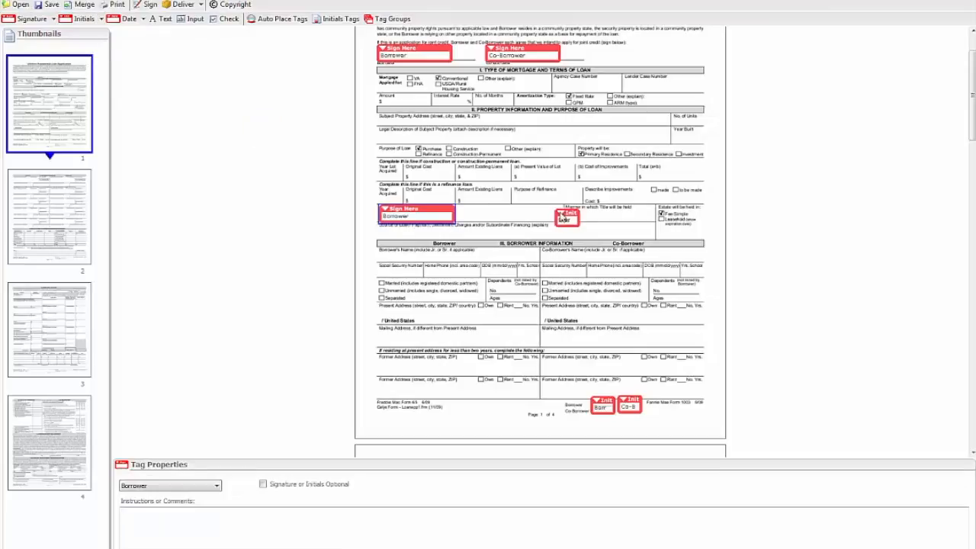
left_click(485, 213)
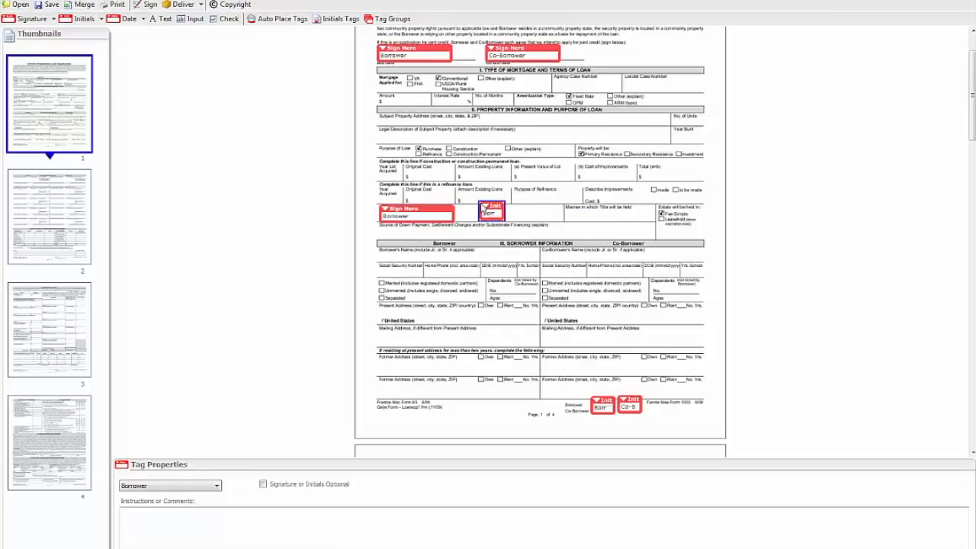
left_click(142, 19)
left_click(138, 33)
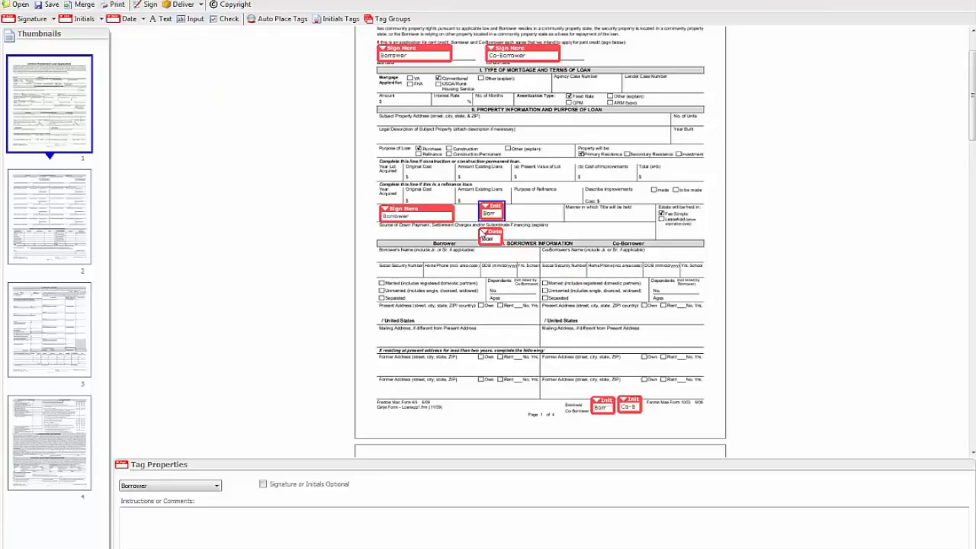
left_click(486, 233)
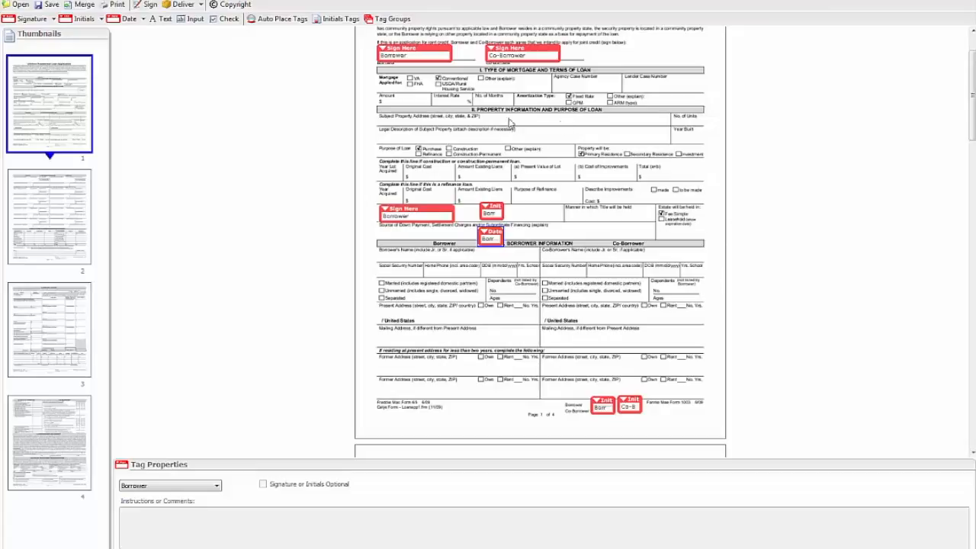
Start the Signing Wizard, preview the Secure Signature type, and choose Express Electronic as the signature type.
left_click(149, 6)
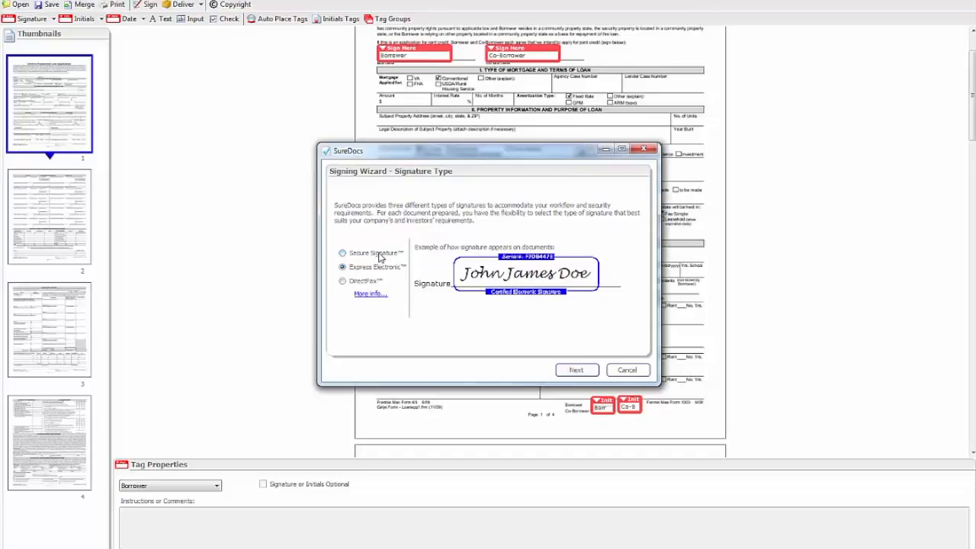
left_click(380, 256)
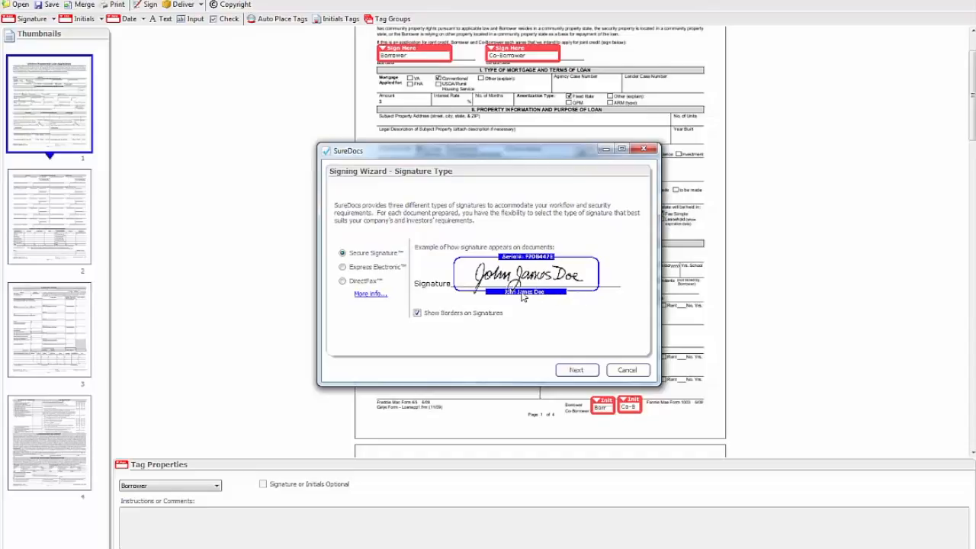
left_click(343, 267)
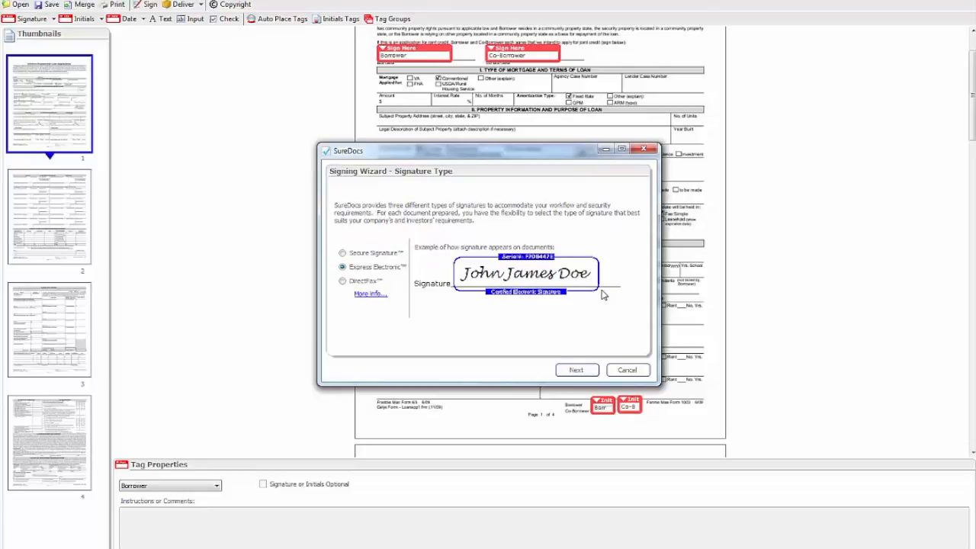
left_click(576, 371)
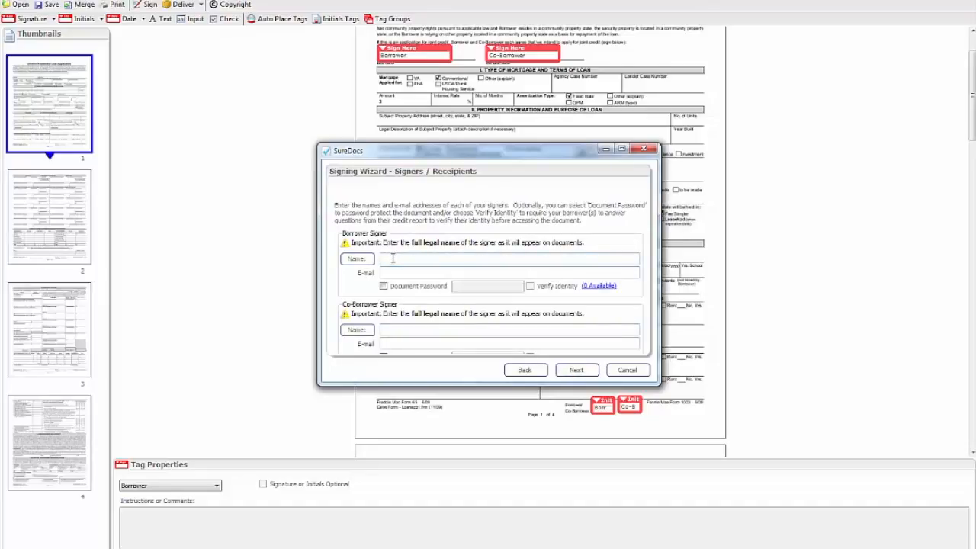
Enter the borrower signer's full legal name, leave the e-mail blank, and cancel the Signing Wizard.
left_click_drag(411, 242, 462, 242)
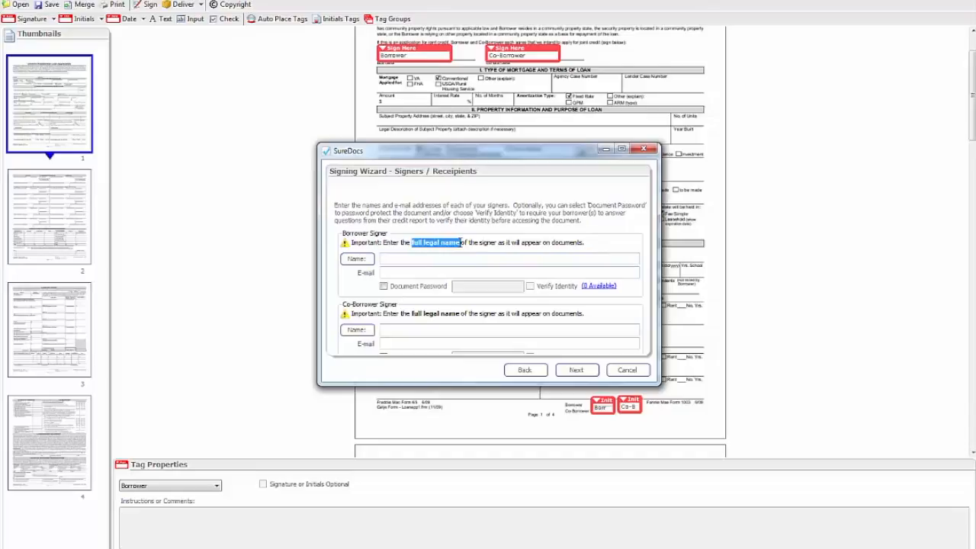
left_click(383, 259)
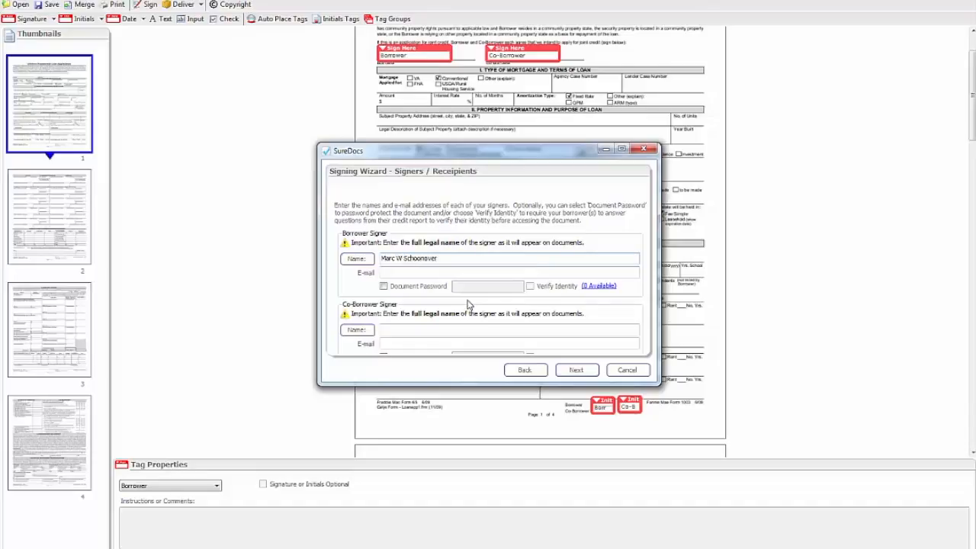
left_click(390, 273)
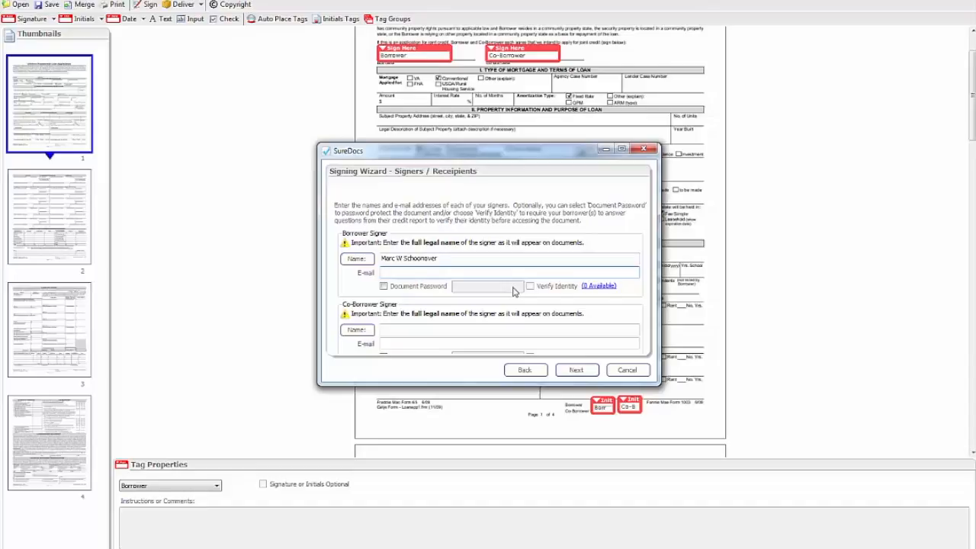
left_click(445, 258)
triple_click(406, 258)
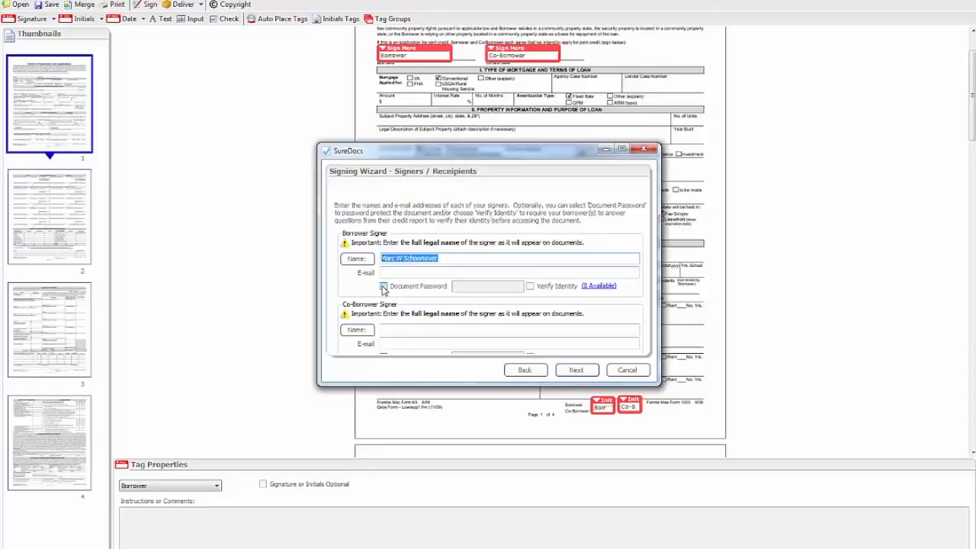
left_click(627, 370)
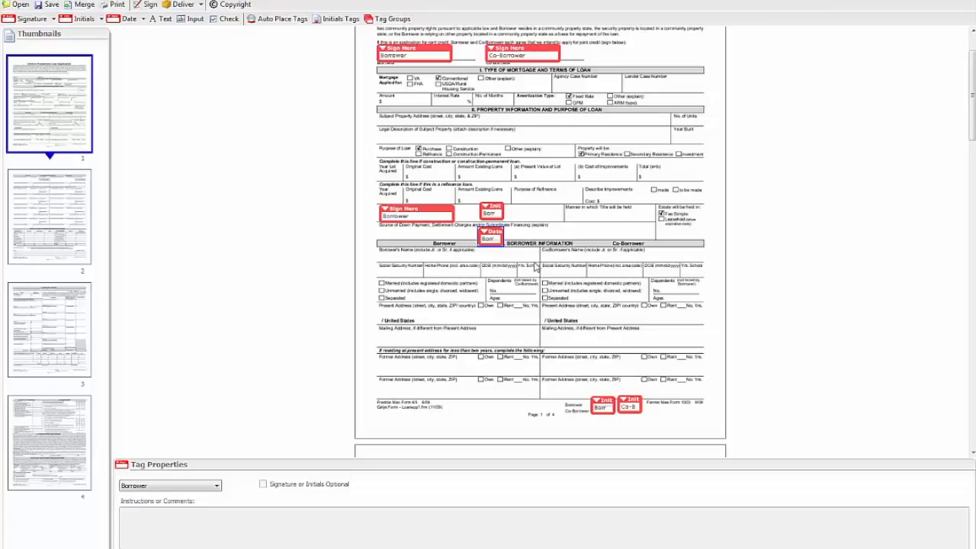
Add a text tag on page 1 across the Cost of Improvements and Total fields of the construction loan line.
left_click_drag(973, 71, 973, 55)
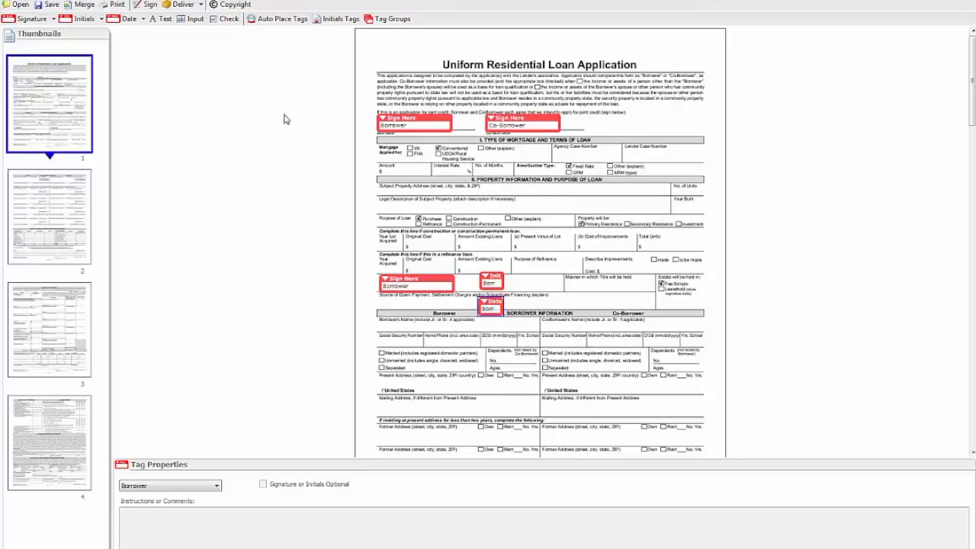
left_click(162, 23)
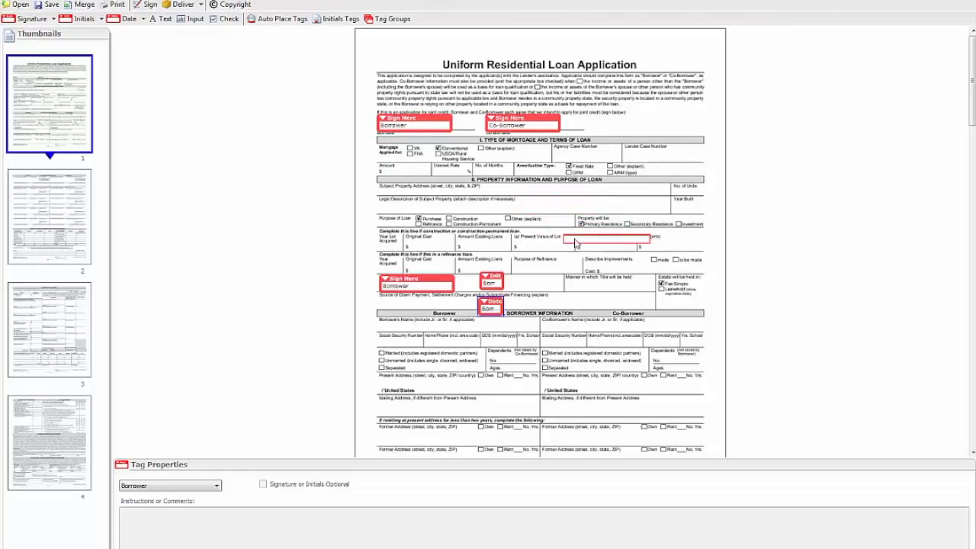
left_click(598, 242)
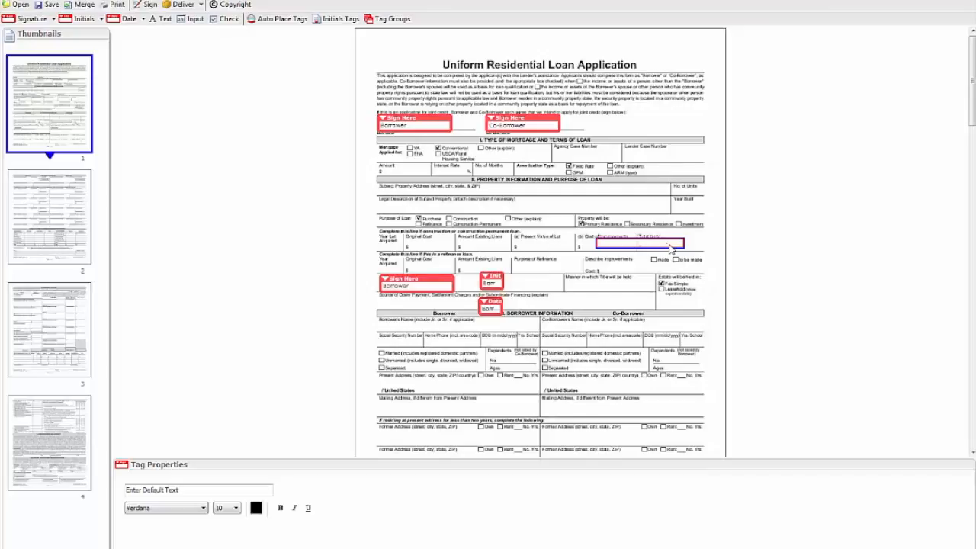
Place a Borrower check tag in the Legal Description row and a Borrower input tag in the Subject Property Address field.
left_click(226, 20)
left_click(623, 204)
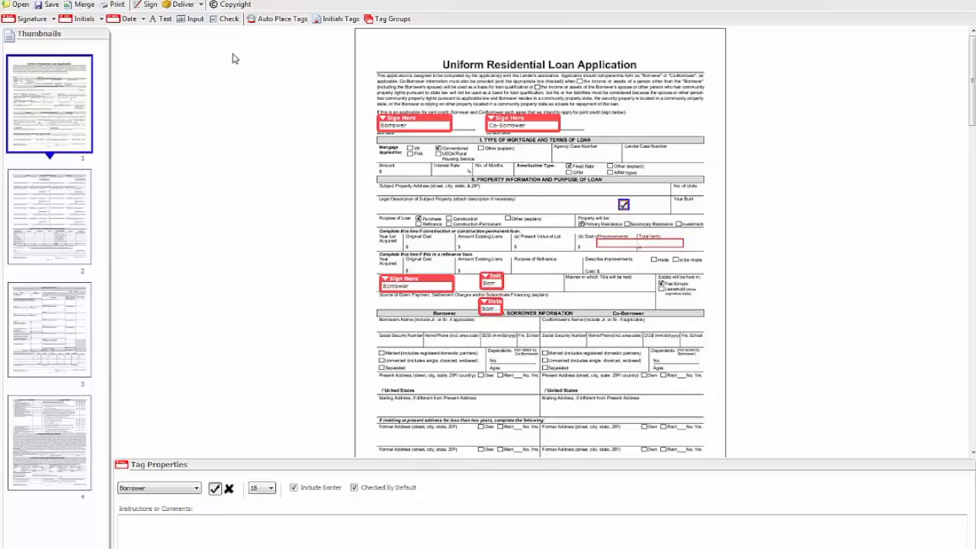
left_click(191, 20)
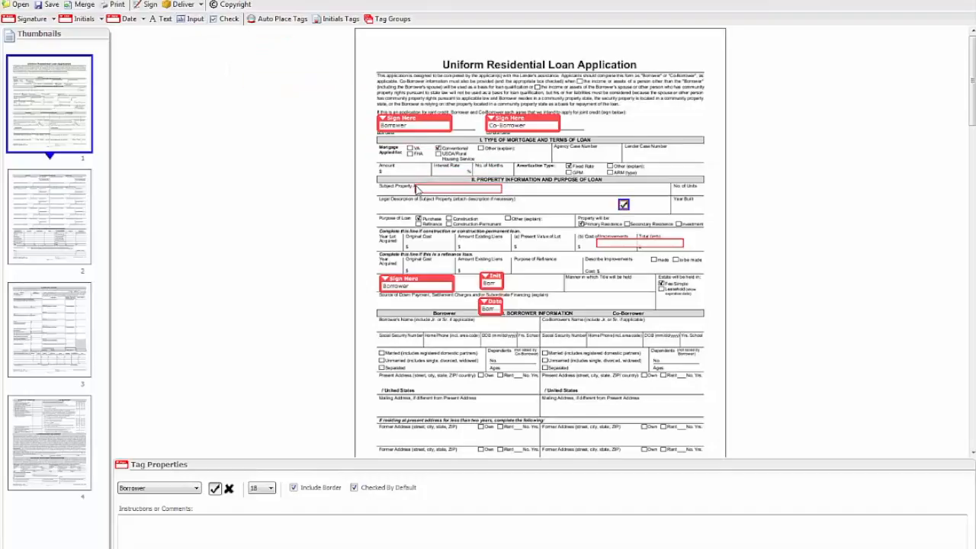
left_click(417, 190)
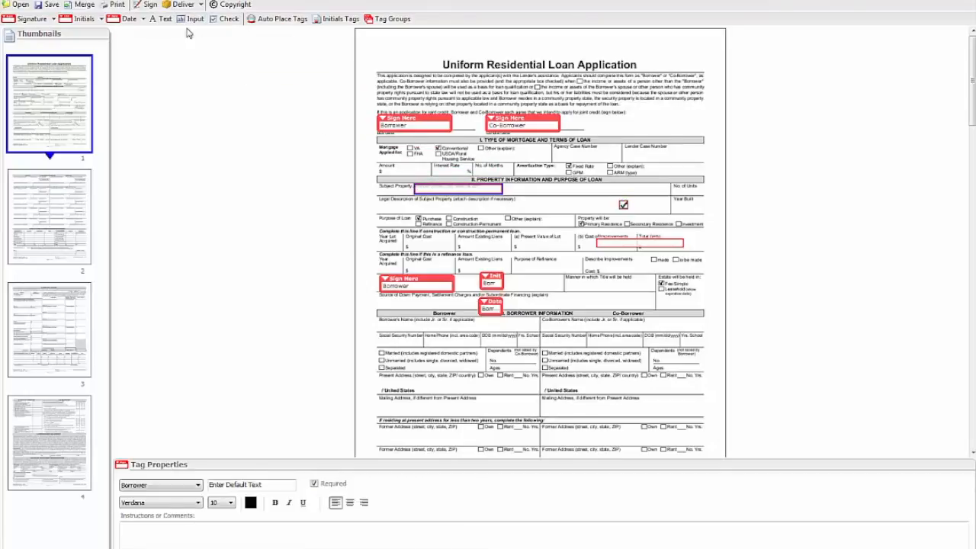